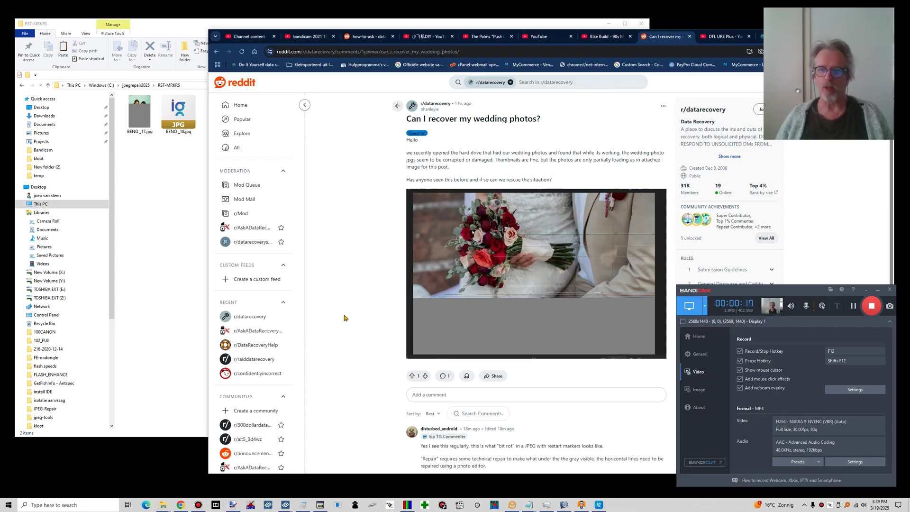
Step: Minimise the browser and the Bandicam recorder to clear the view of the RST-MRKRS folder and JPEG-Repair
{"action": "mouse_move", "coordinate": [873, 18]}
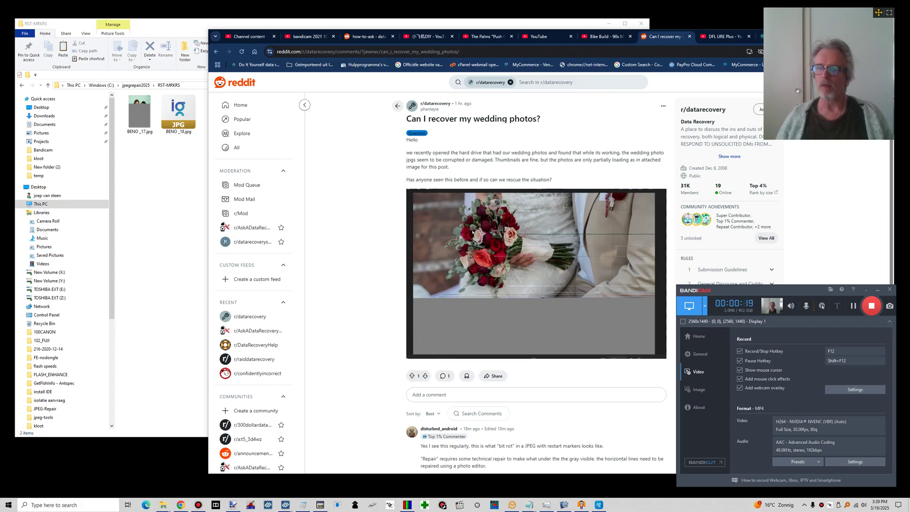
{"action": "left_click_drag", "start_coordinate": [874, 18], "coordinate": [849, 115]}
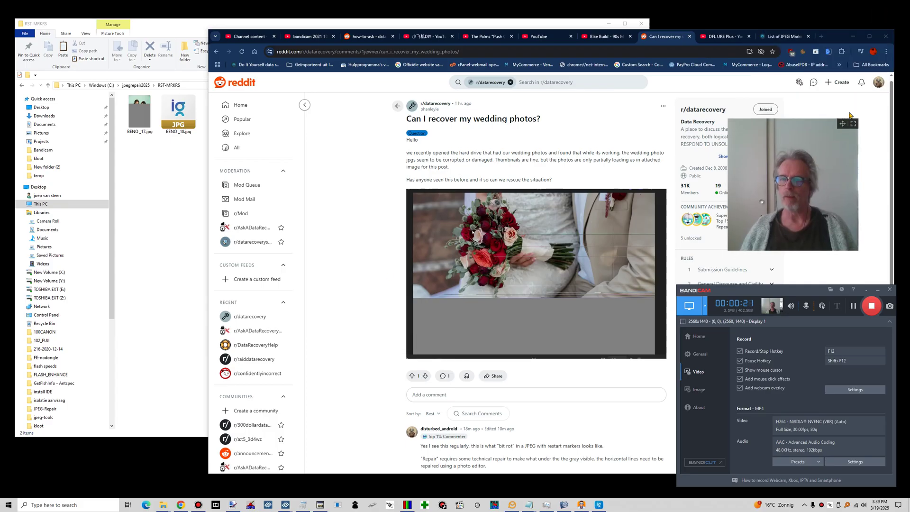
{"action": "left_click", "coordinate": [852, 37]}
{"action": "mouse_move", "coordinate": [837, 147]}
{"action": "left_click_drag", "start_coordinate": [841, 124], "coordinate": [884, 13]}
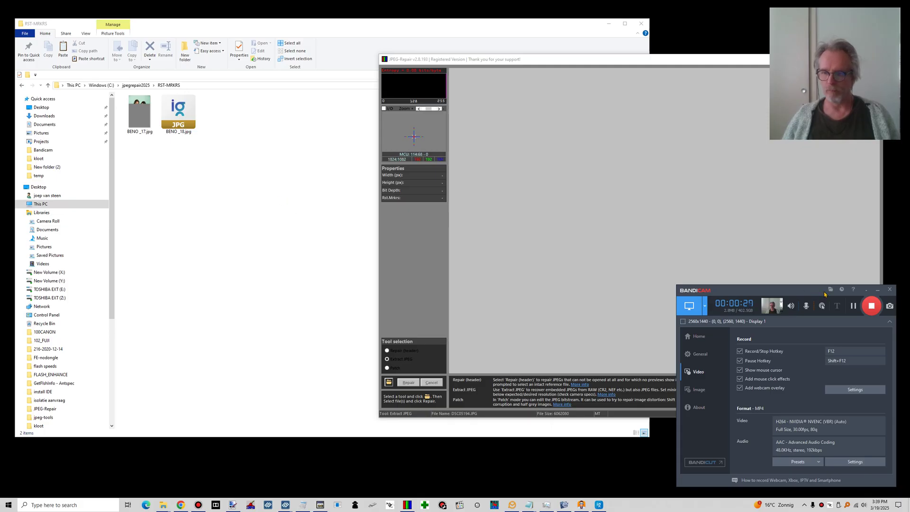
{"action": "left_click", "coordinate": [877, 290]}
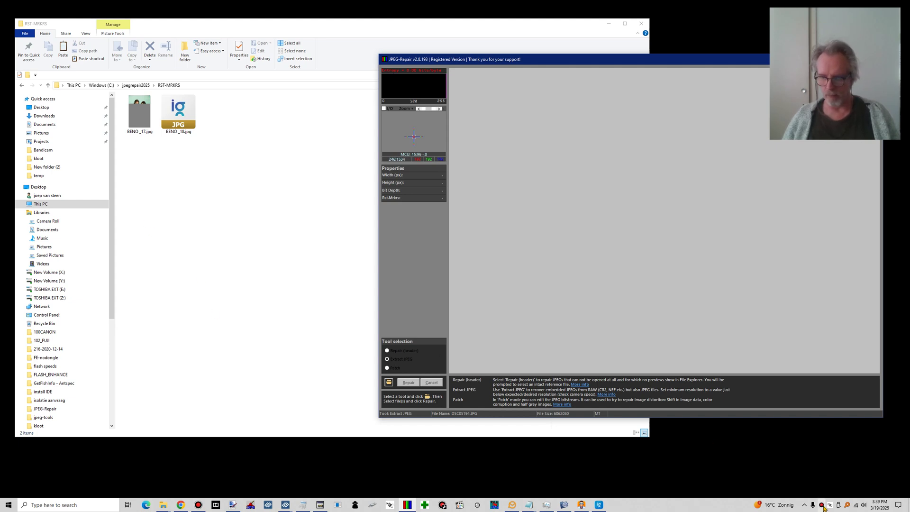
{"action": "left_click", "coordinate": [198, 505]}
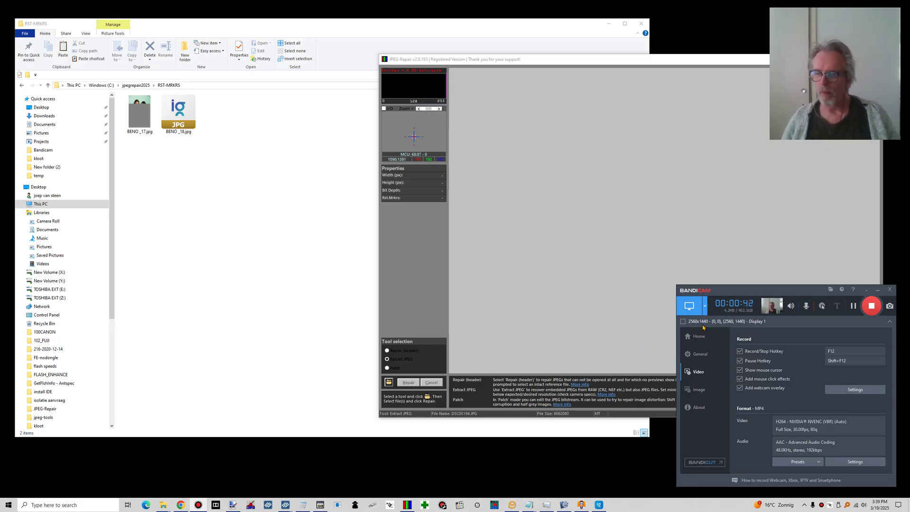
{"action": "left_click", "coordinate": [877, 289]}
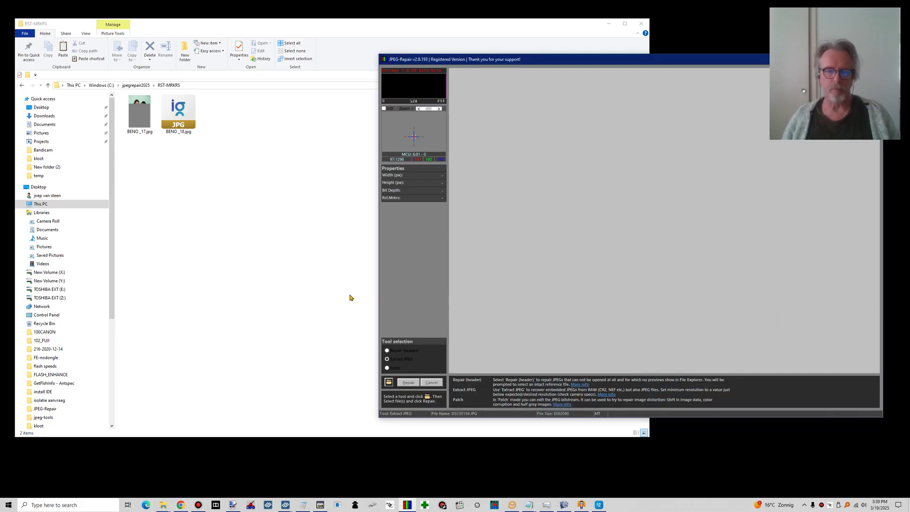
Step: Preview BENO _17.jpg in an enlarged preview area and compare it with the damaged wedding photo in the Reddit post
{"action": "left_click", "coordinate": [134, 137]}
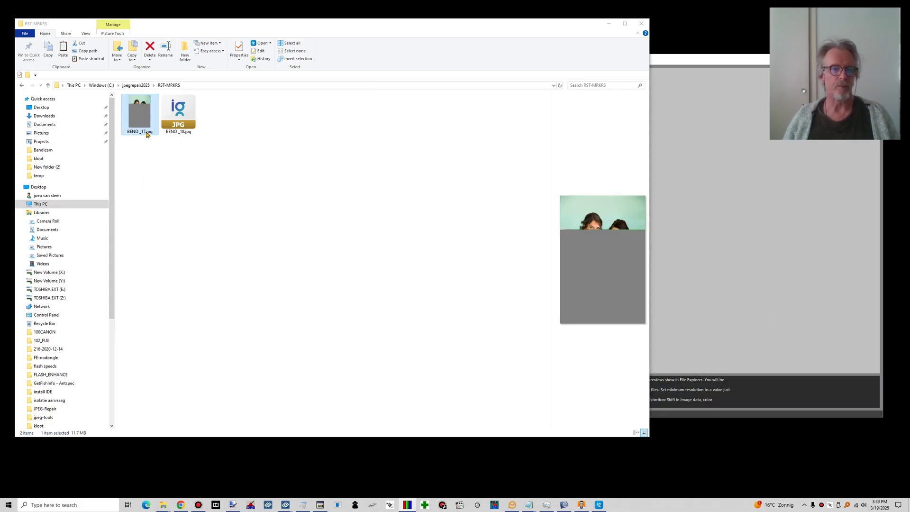
{"action": "left_click_drag", "start_coordinate": [551, 277], "coordinate": [361, 289]}
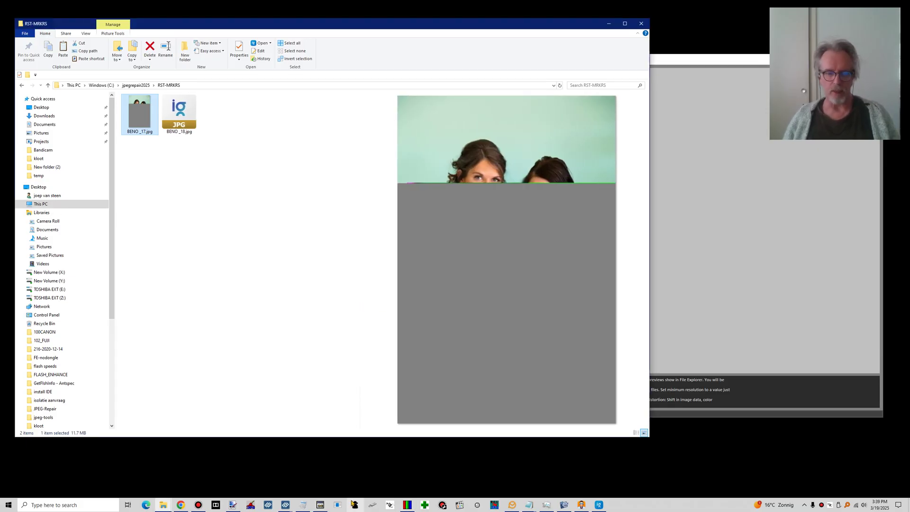
{"action": "left_click", "coordinate": [181, 505]}
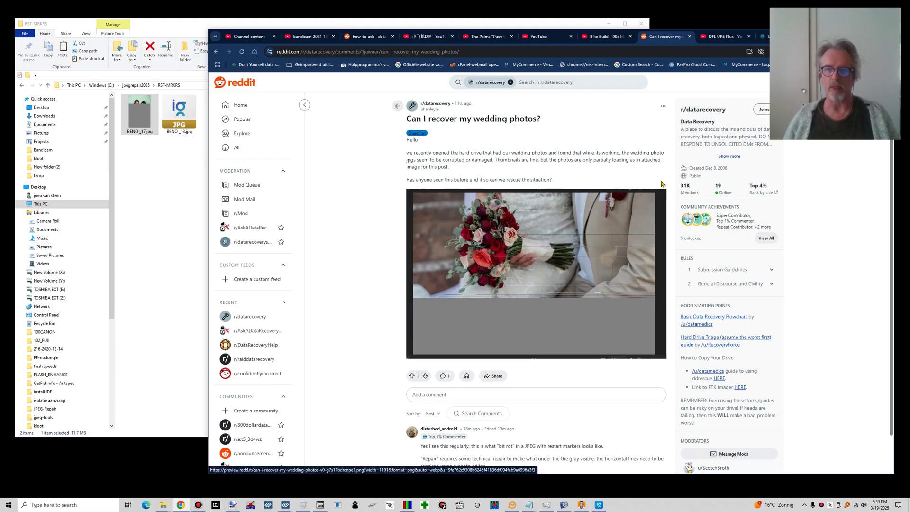
{"action": "left_click", "coordinate": [143, 187]}
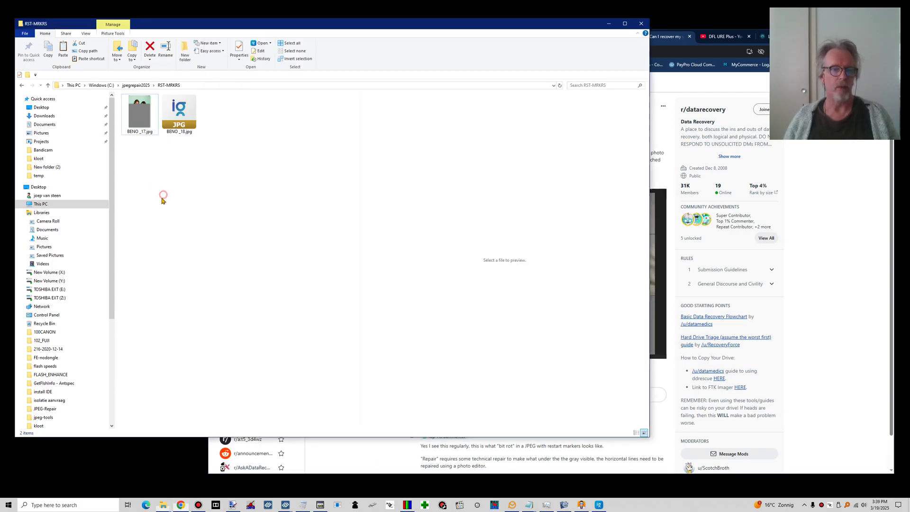
{"action": "left_click", "coordinate": [140, 118]}
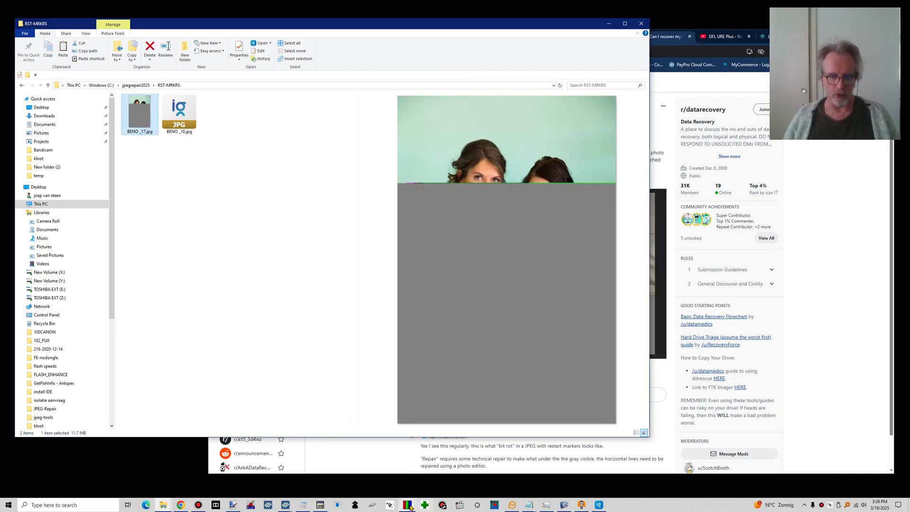
Step: Switch to JPEG-Repair and choose the Patch tool
{"action": "mouse_move", "coordinate": [409, 508]}
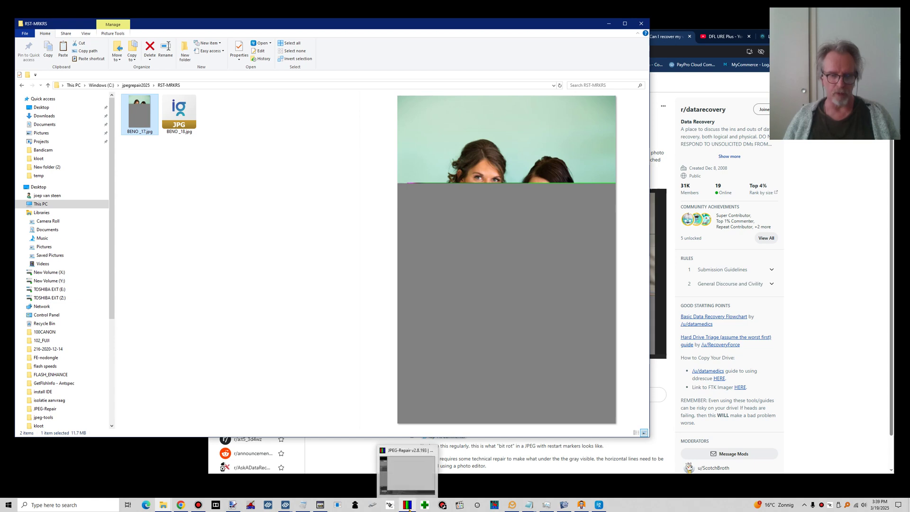
{"action": "left_click", "coordinate": [409, 506]}
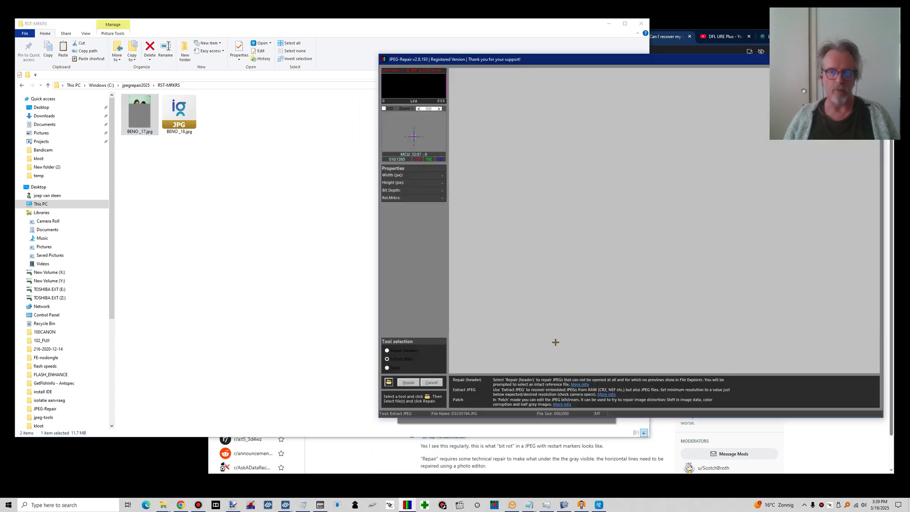
{"action": "left_click", "coordinate": [387, 368]}
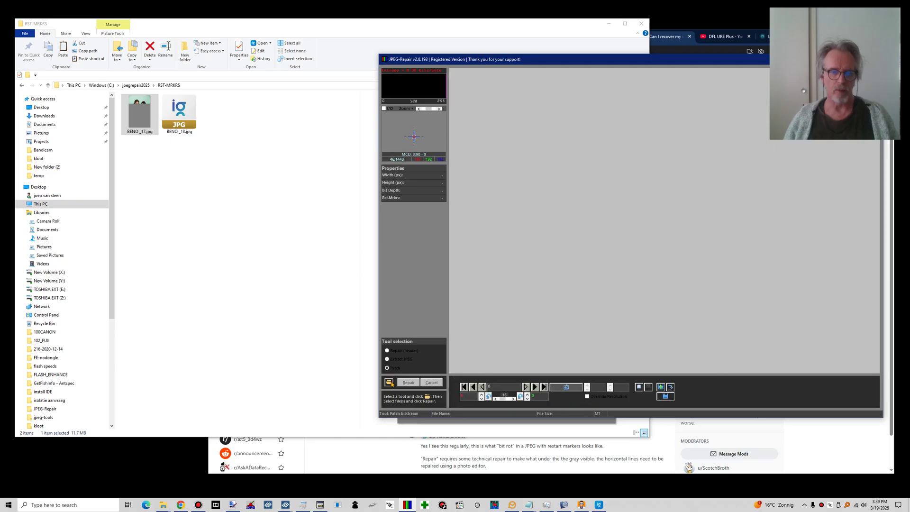
Step: Start selecting corrupted files and browse to the folder C:\jpegrepair2025\RST-MRKRS
{"action": "left_click", "coordinate": [388, 381]}
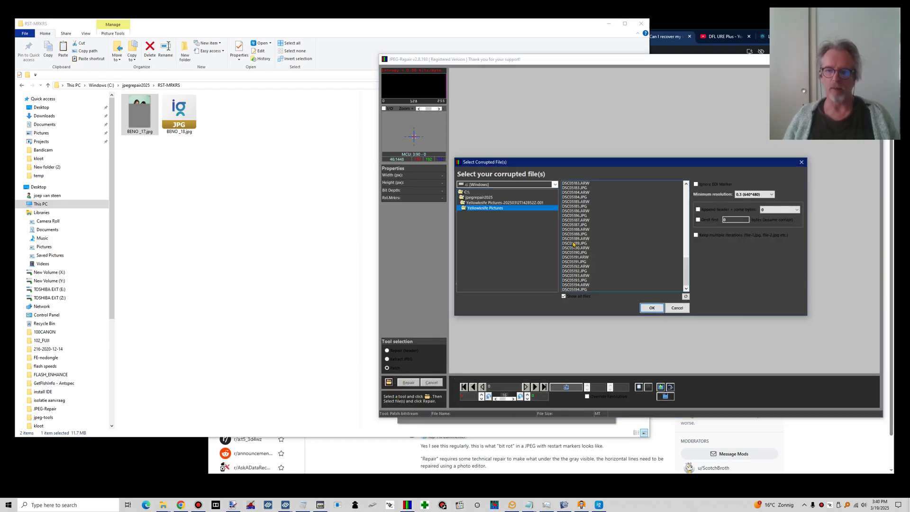
{"action": "double_click", "coordinate": [467, 192]}
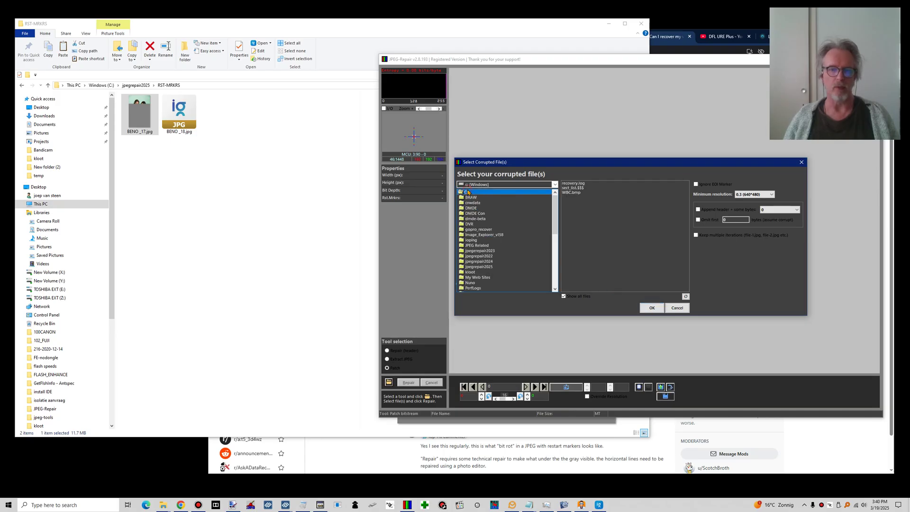
{"action": "left_click", "coordinate": [489, 267]}
{"action": "double_click", "coordinate": [478, 267]}
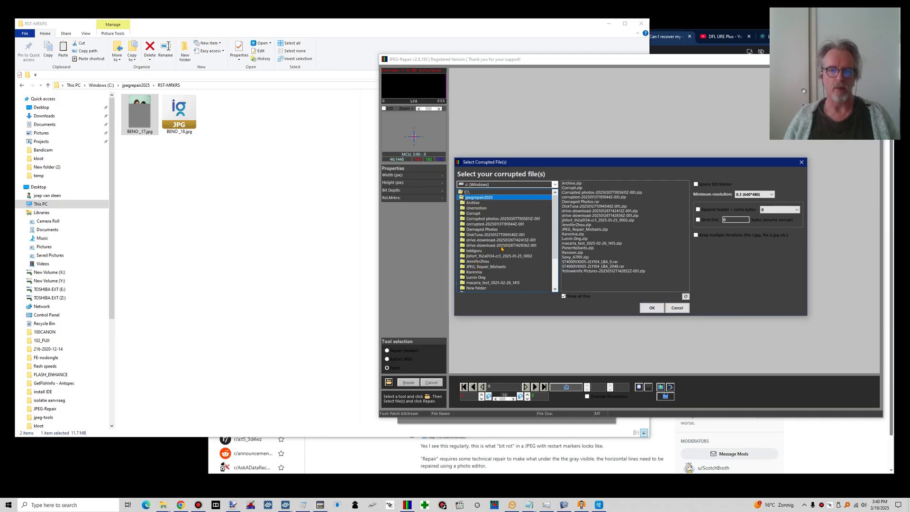
{"action": "scroll", "coordinate": [503, 251], "scroll_direction": "down", "scroll_amount": 5}
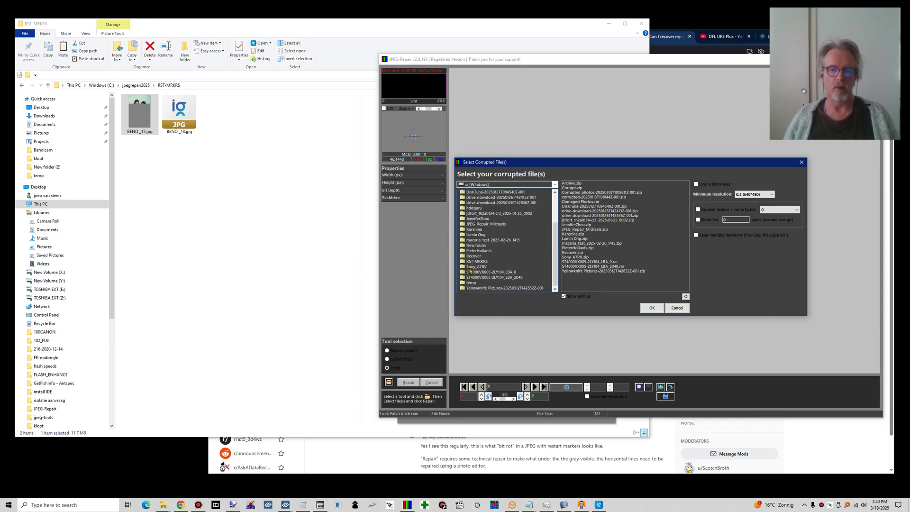
{"action": "left_click", "coordinate": [476, 261]}
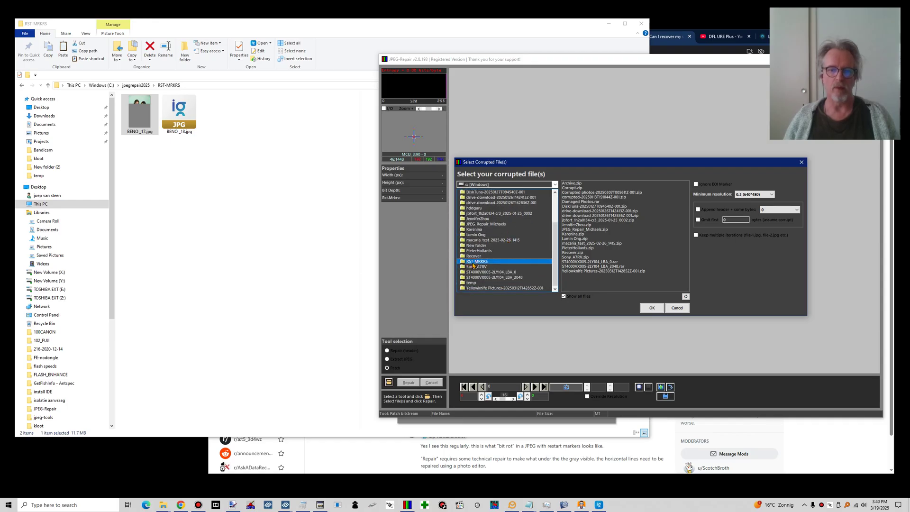
{"action": "double_click", "coordinate": [464, 262]}
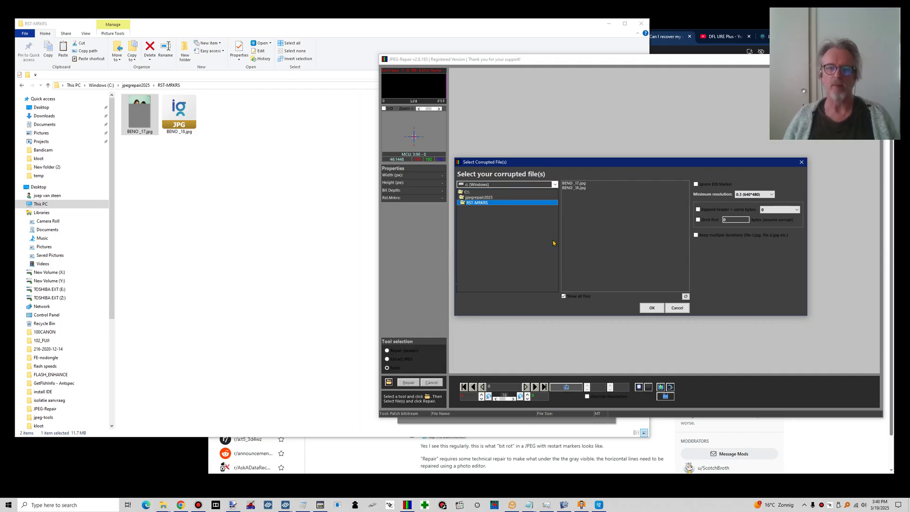
Step: Load BENO _17.jpg as the corrupted file and run the repair on it
{"action": "left_click", "coordinate": [574, 184]}
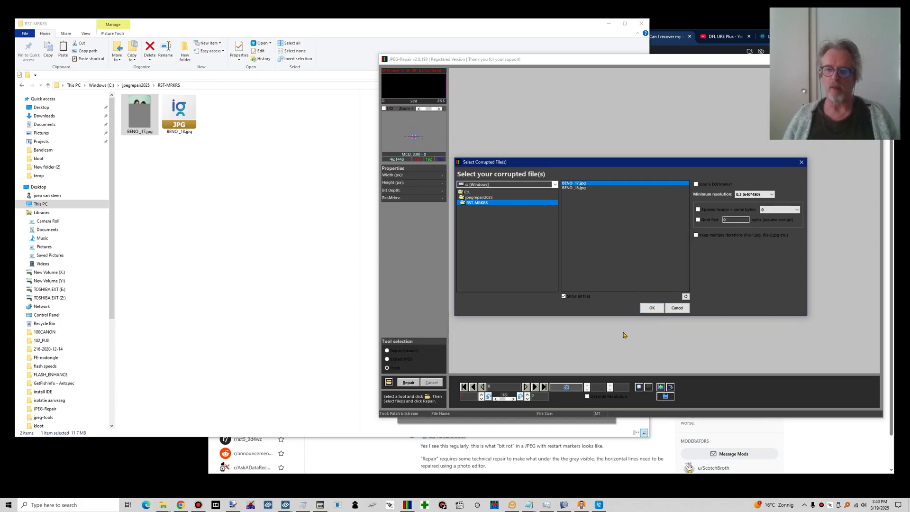
{"action": "left_click", "coordinate": [652, 307]}
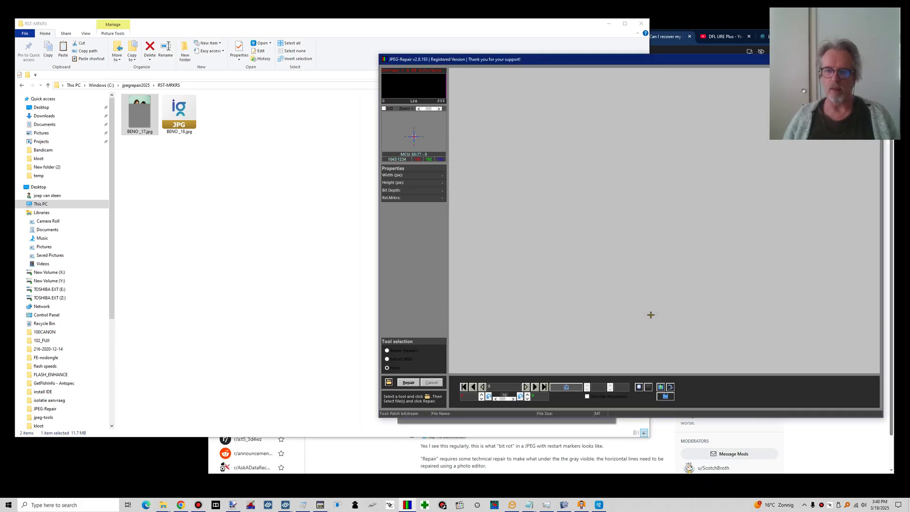
{"action": "left_click", "coordinate": [406, 384]}
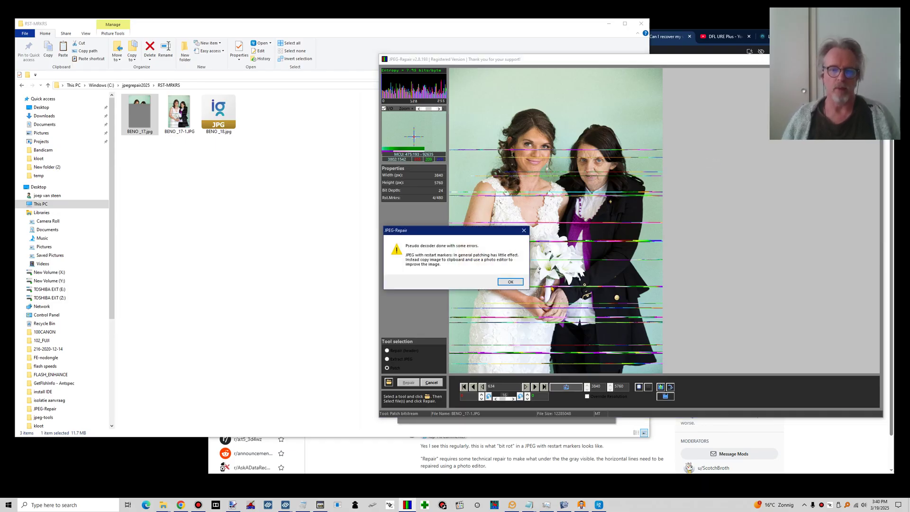
{"action": "left_click", "coordinate": [510, 282]}
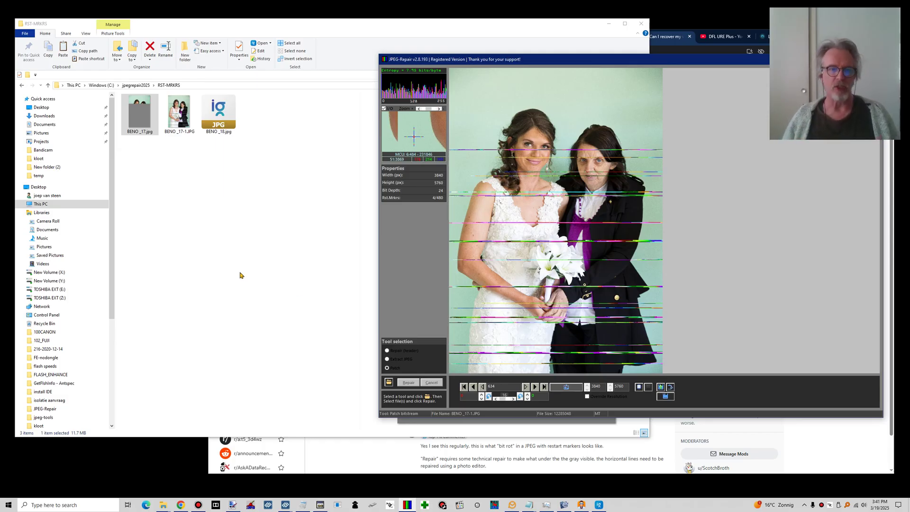
Step: Check the preview of BENO _18.jpg, then load it as the corrupted file with the append header option enabled
{"action": "left_click", "coordinate": [218, 113]}
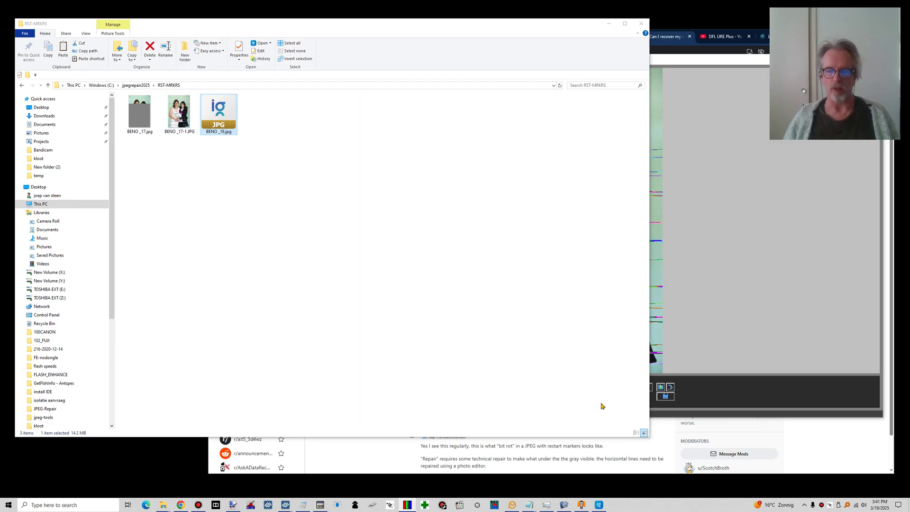
{"action": "left_click", "coordinate": [736, 388]}
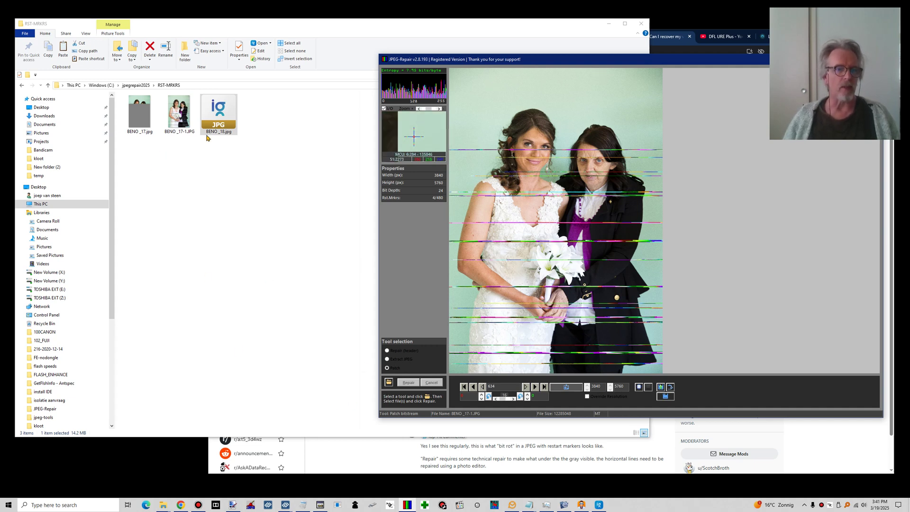
{"action": "left_click", "coordinate": [388, 382]}
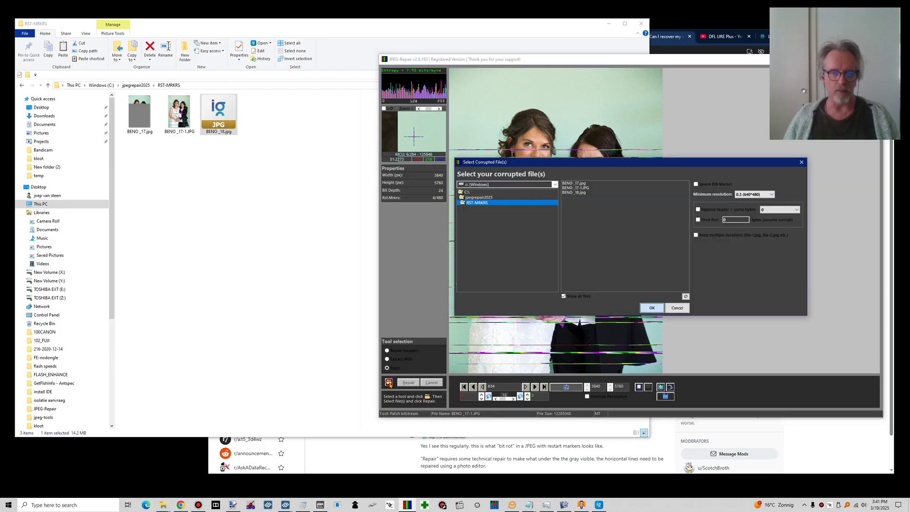
{"action": "left_click", "coordinate": [579, 192]}
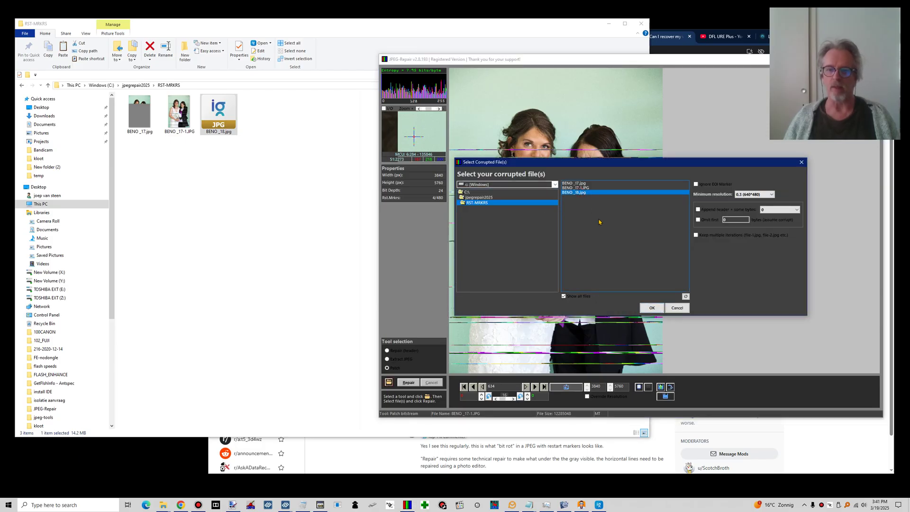
{"action": "left_click", "coordinate": [707, 213]}
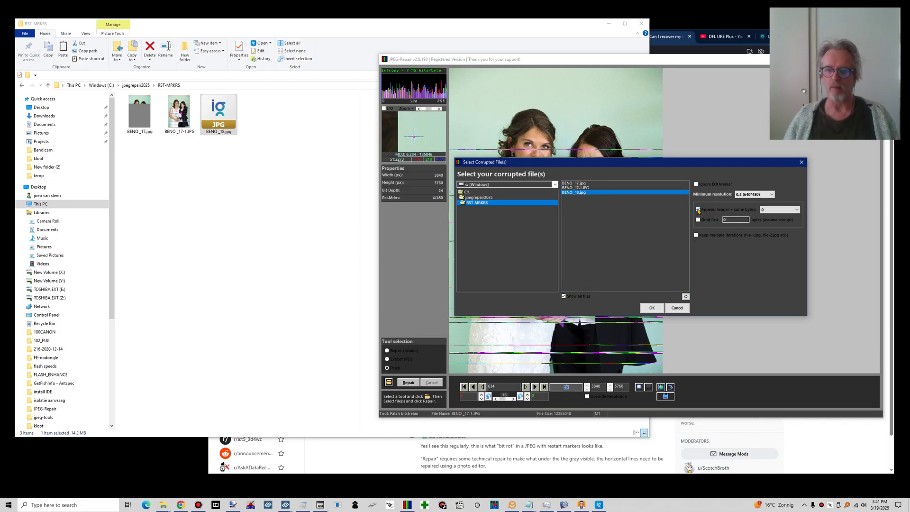
{"action": "left_click", "coordinate": [652, 308]}
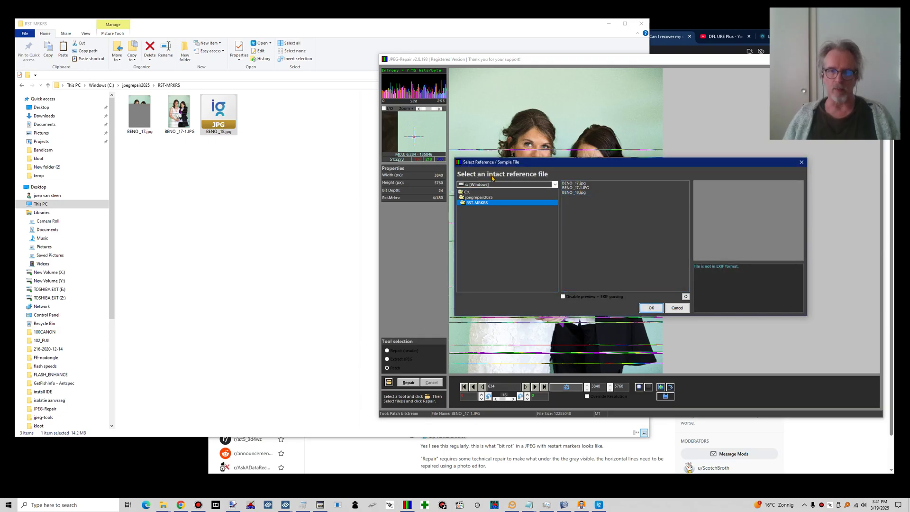
Step: Use BENO _17.jpg as the reference file and run the repair on BENO _18.jpg
{"action": "left_click", "coordinate": [580, 185]}
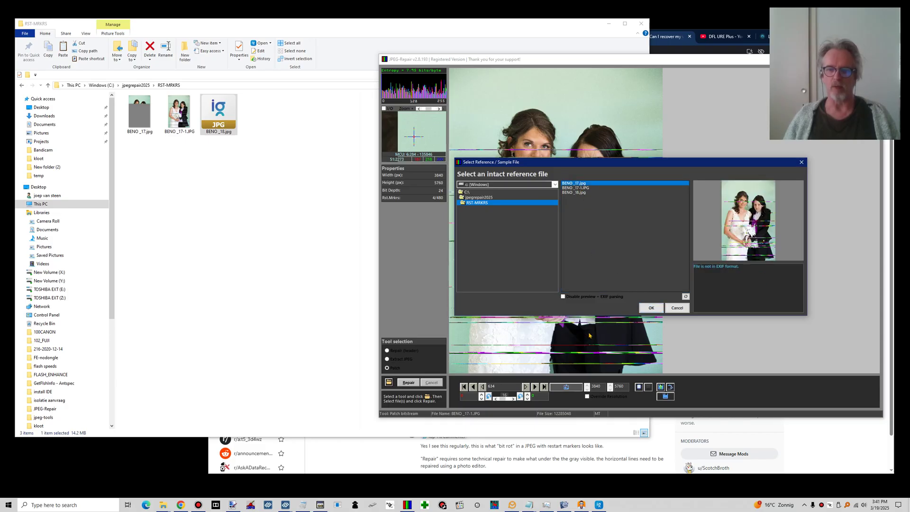
{"action": "left_click", "coordinate": [653, 308]}
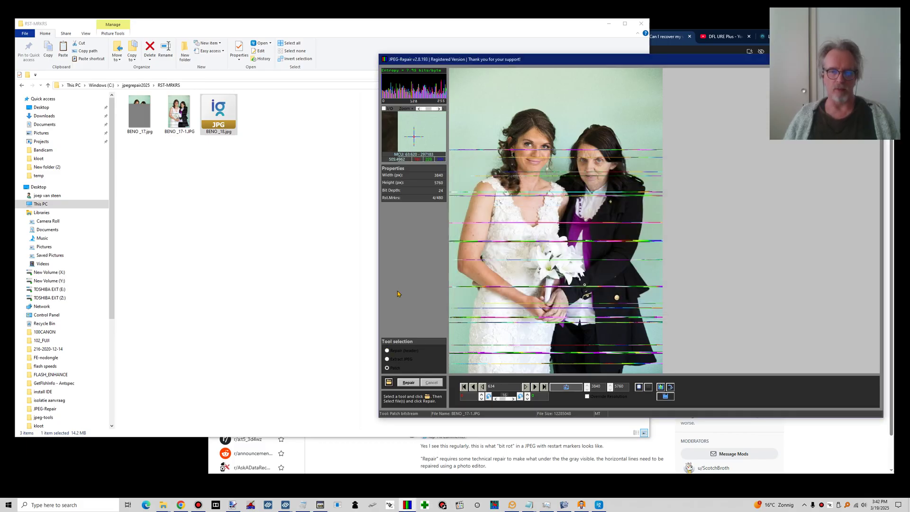
{"action": "left_click", "coordinate": [409, 383]}
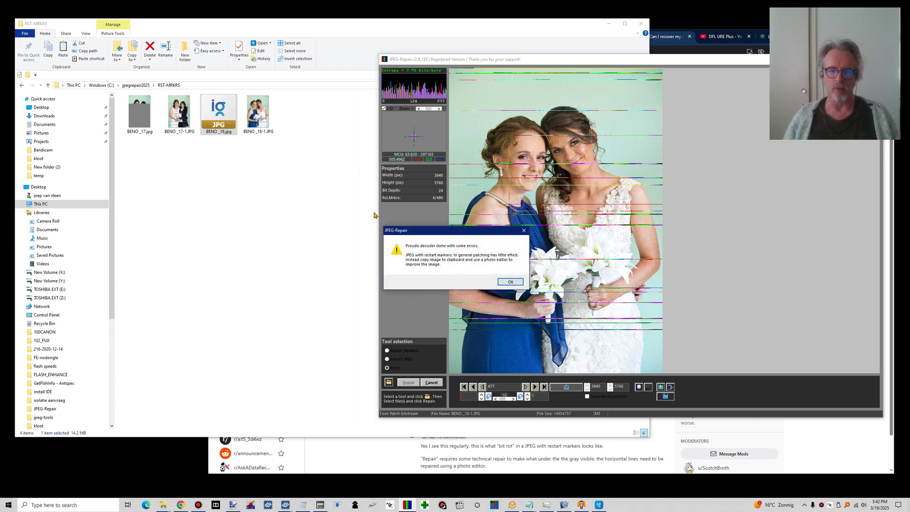
{"action": "left_click", "coordinate": [505, 282]}
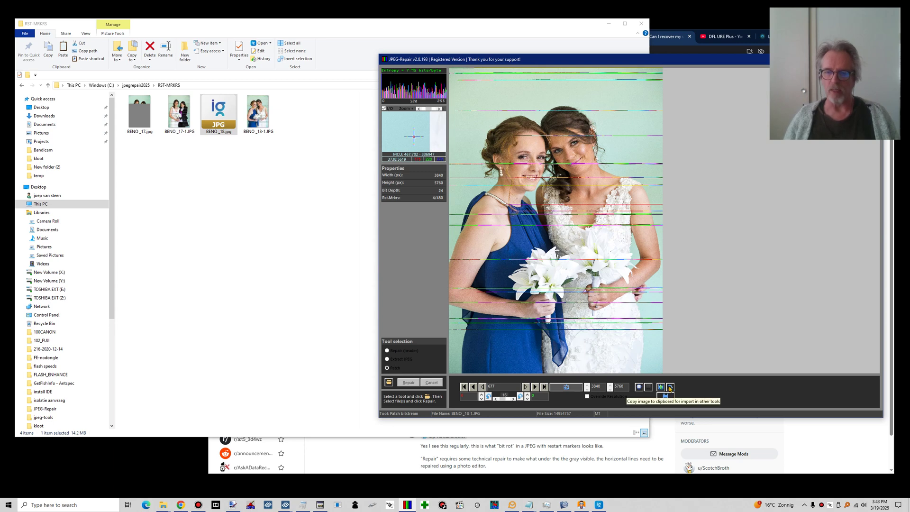
Step: Copy the repaired BENO _18 image to the clipboard and paste it into a new image in Paint.NET
{"action": "left_click", "coordinate": [670, 387]}
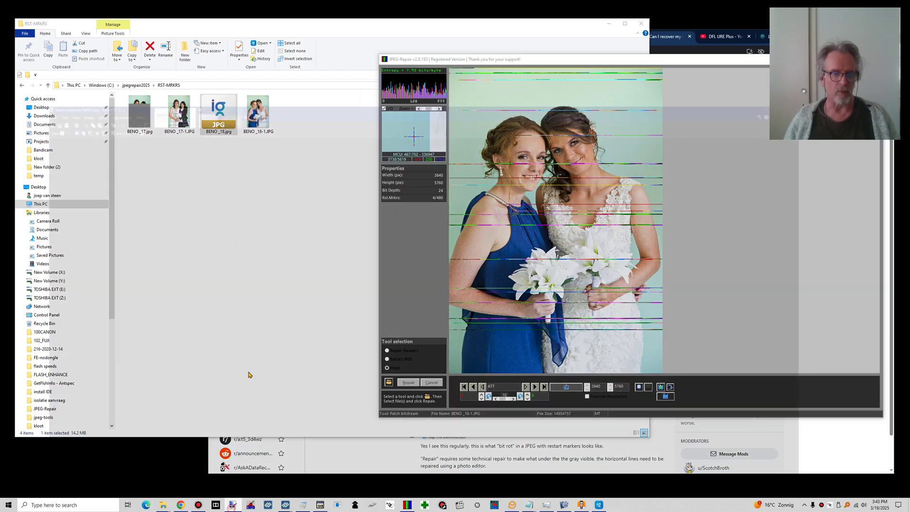
{"action": "left_click", "coordinate": [233, 505]}
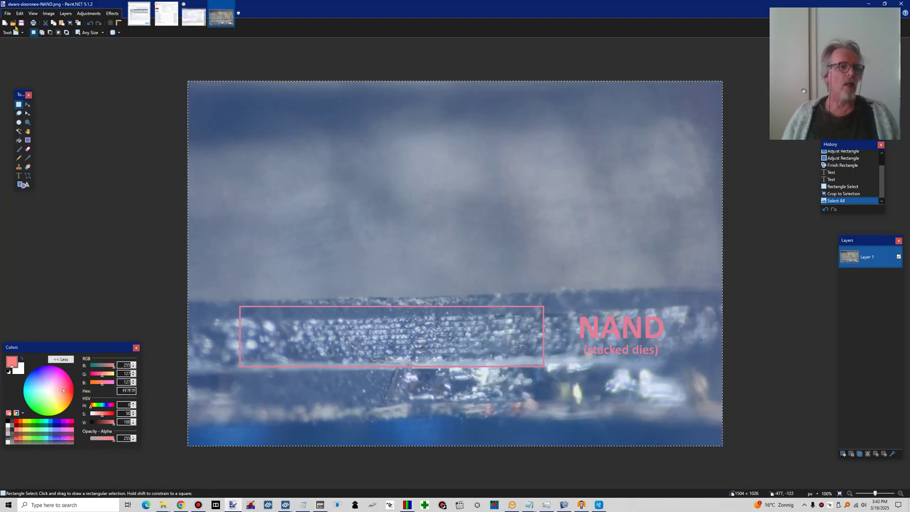
{"action": "left_click", "coordinate": [19, 14]}
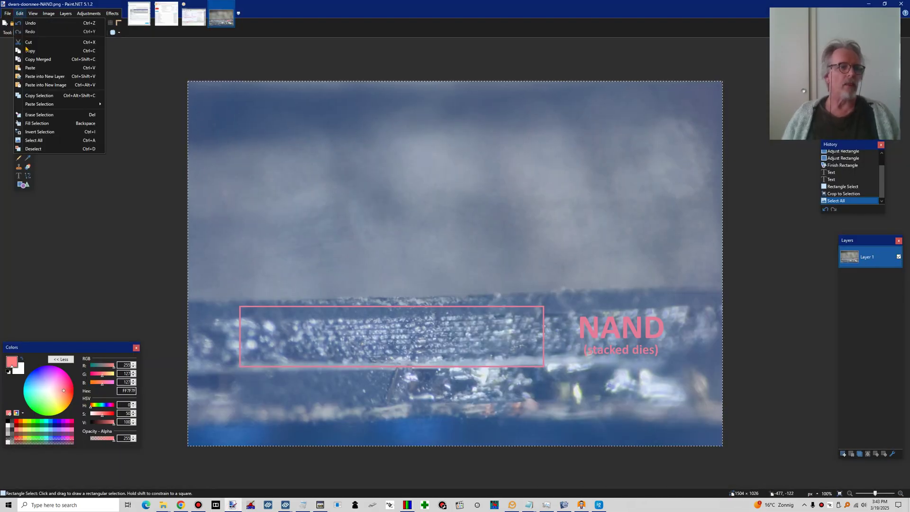
{"action": "left_click", "coordinate": [47, 86]}
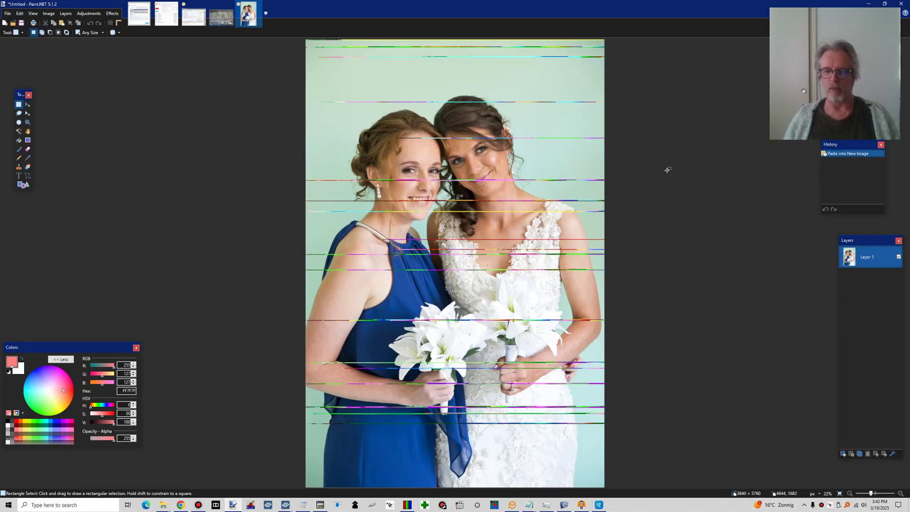
Step: Select the corrupted stripe crossing the dark-haired woman's hair, about 3609 × 15 px, and apply Content Aware Fill with a 50-pixel sample area
{"action": "left_click", "coordinate": [900, 494]}
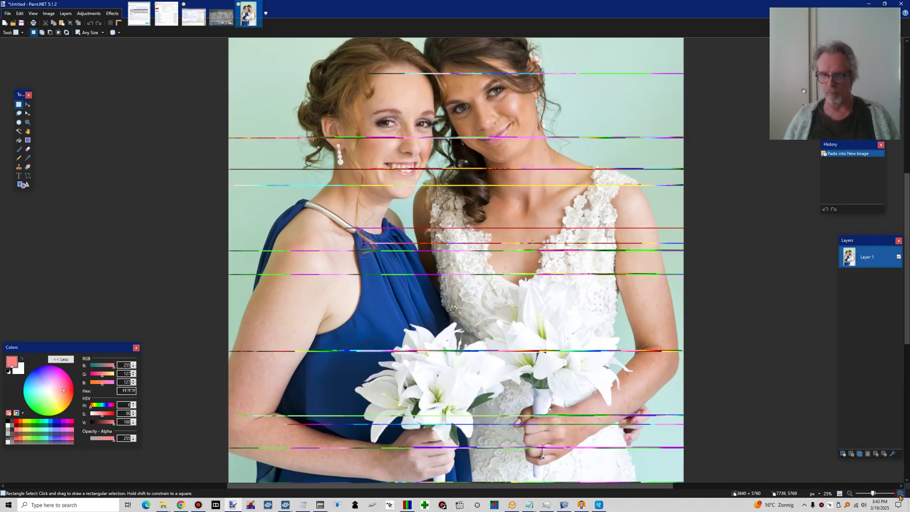
{"action": "left_click", "coordinate": [900, 493]}
{"action": "scroll", "coordinate": [523, 288], "scroll_direction": "up", "scroll_amount": 3}
{"action": "scroll", "coordinate": [524, 288], "scroll_direction": "up", "scroll_amount": 2}
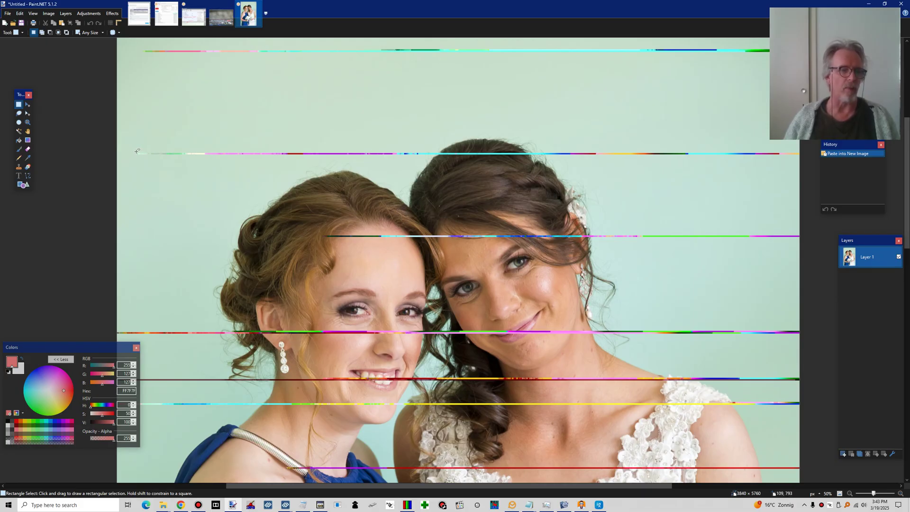
{"action": "left_click_drag", "start_coordinate": [137, 152], "coordinate": [778, 152]}
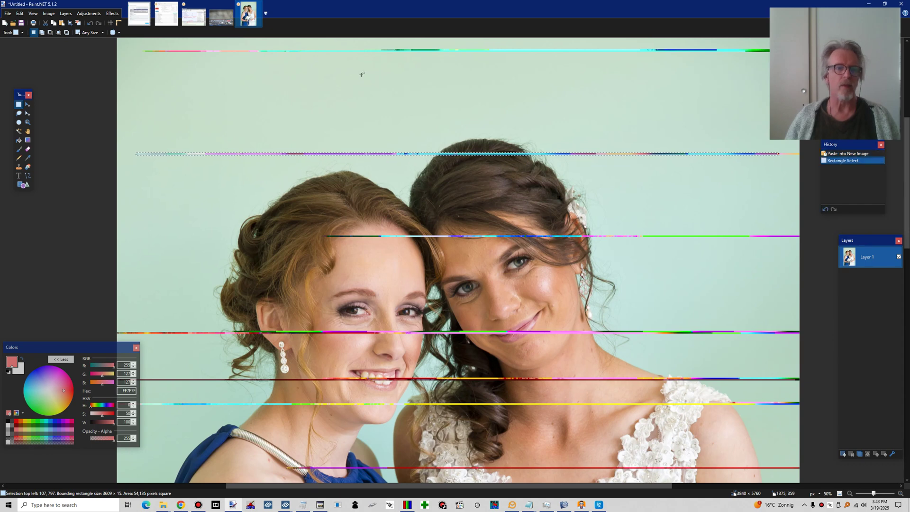
{"action": "left_click", "coordinate": [112, 14]}
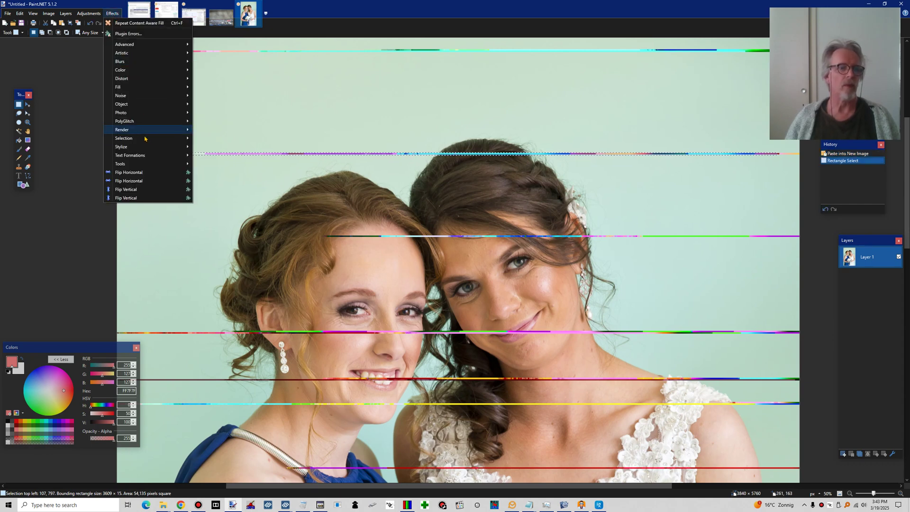
{"action": "mouse_move", "coordinate": [143, 140]}
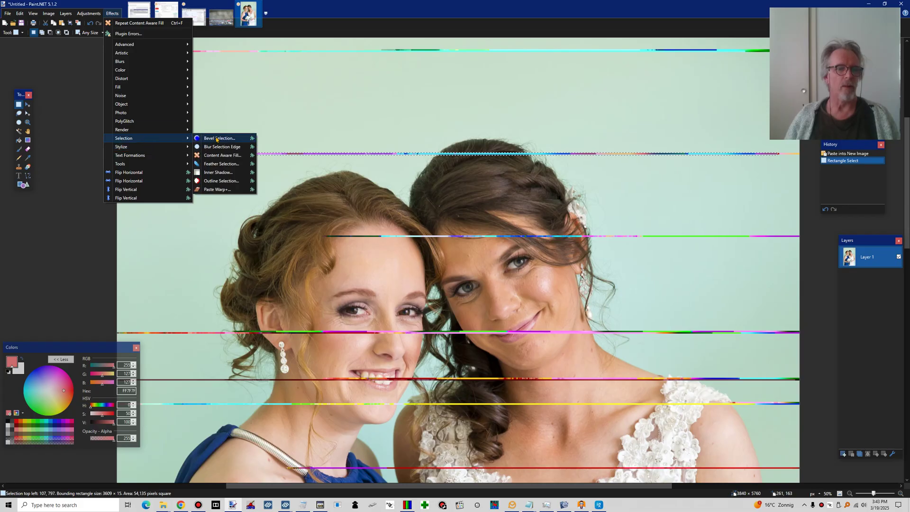
{"action": "left_click", "coordinate": [221, 156]}
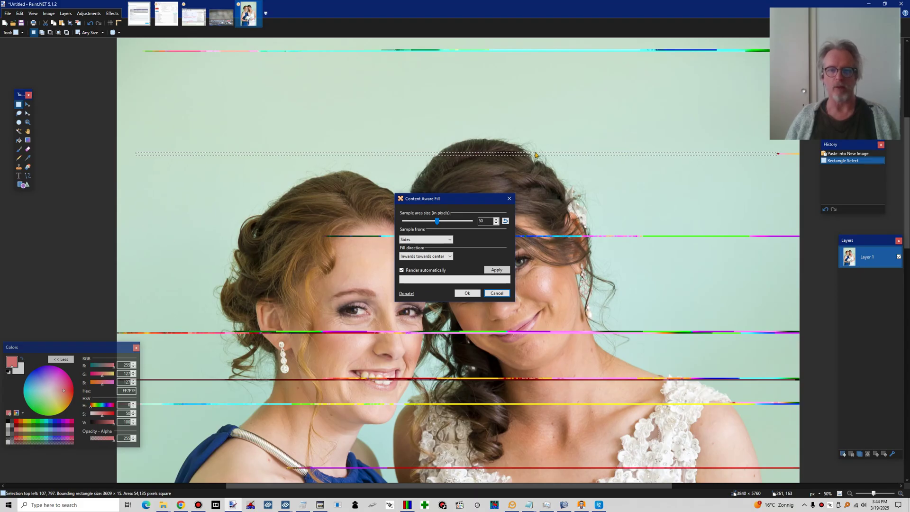
{"action": "left_click", "coordinate": [467, 293]}
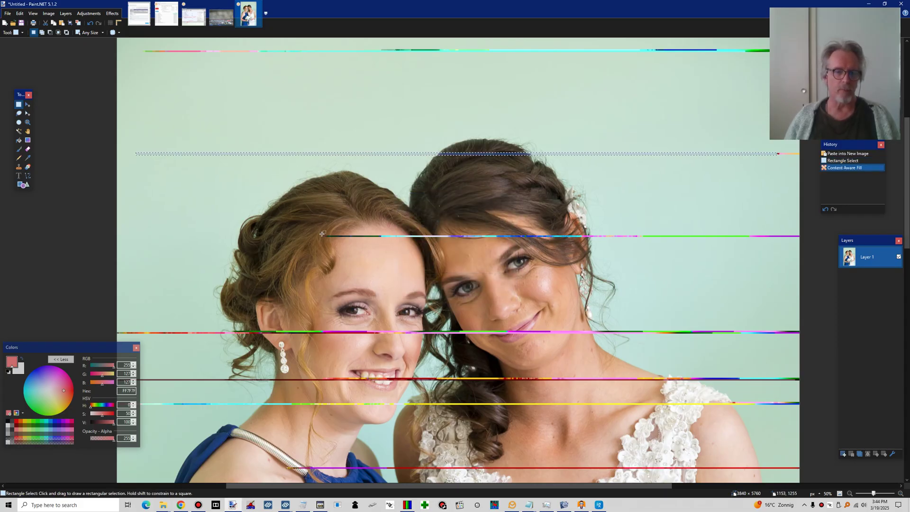
Step: Select the stripe across both foreheads, about 2595 × 13 px, repeat Content Aware Fill on it and deselect
{"action": "left_click_drag", "start_coordinate": [322, 234], "coordinate": [783, 237]}
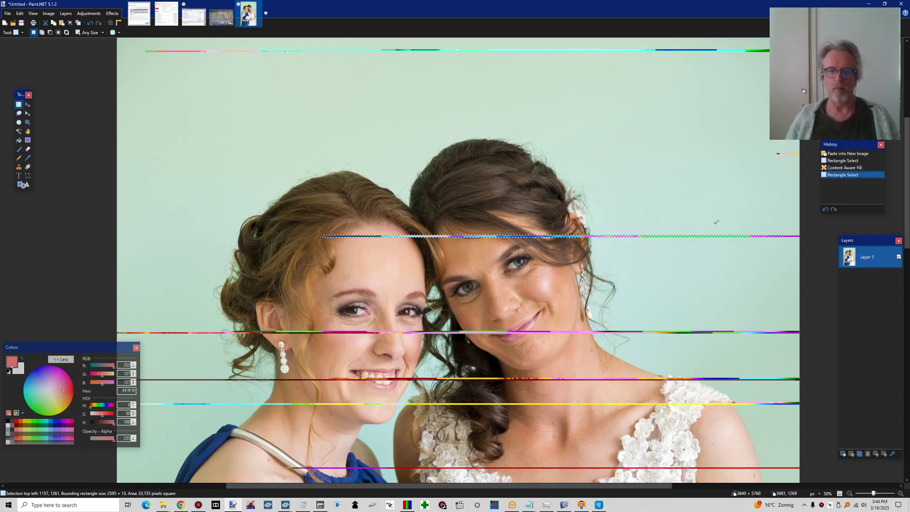
{"action": "left_click", "coordinate": [112, 13]}
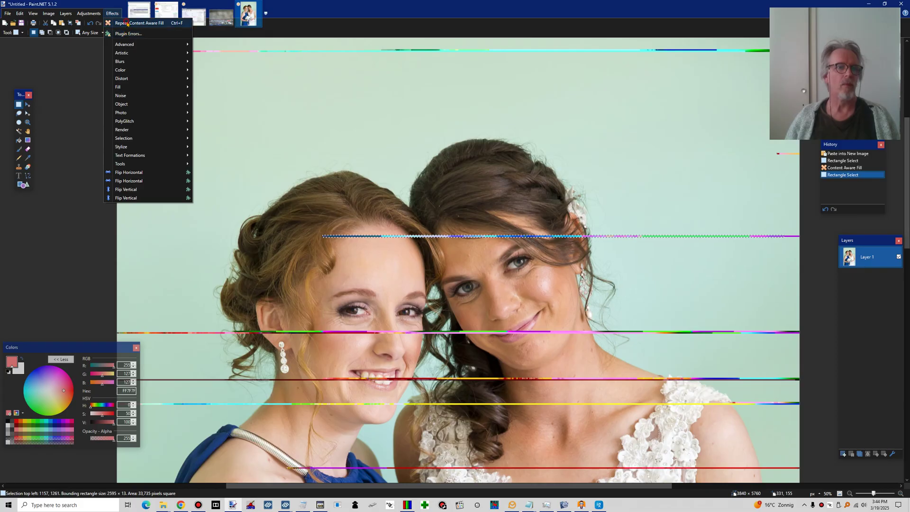
{"action": "left_click", "coordinate": [127, 23]}
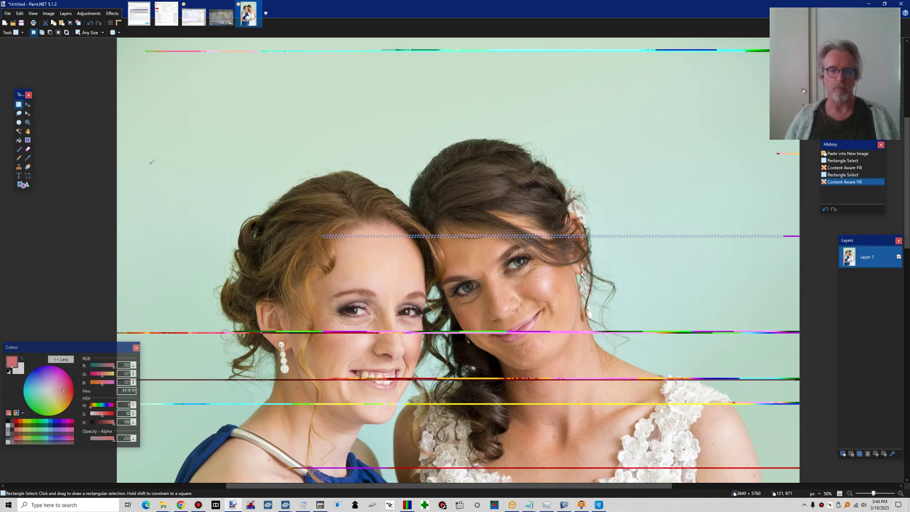
{"action": "left_click", "coordinate": [319, 168]}
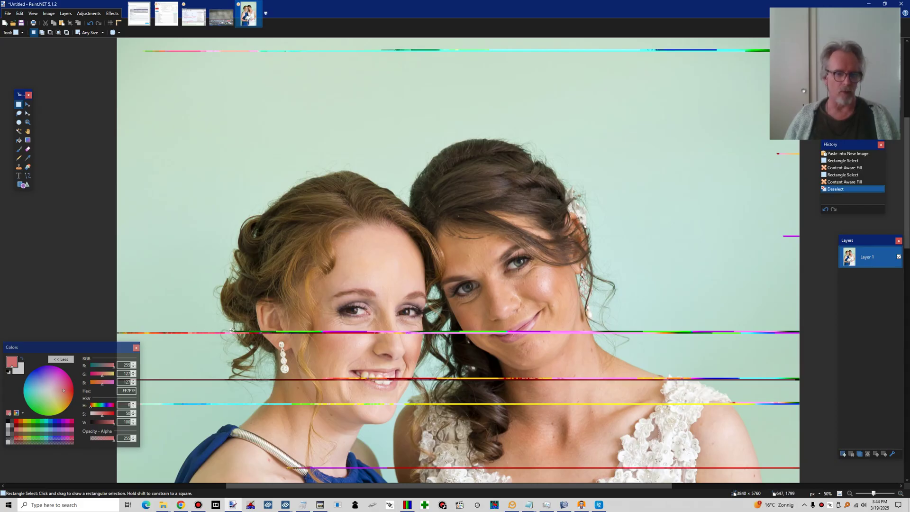
Step: Select the stripe across the dark-haired woman's mouth, about 2547 × 23 px, repeat Content Aware Fill on it and deselect
{"action": "left_click_drag", "start_coordinate": [231, 329], "coordinate": [683, 333]}
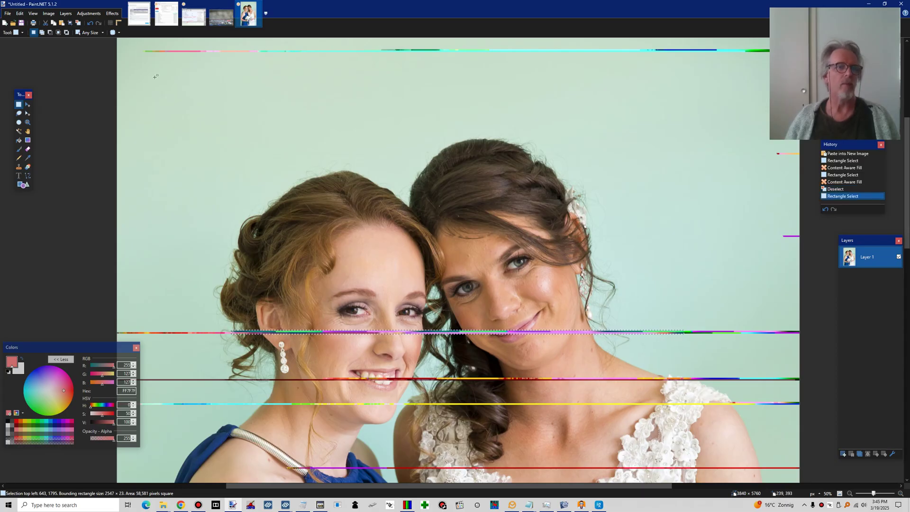
{"action": "left_click", "coordinate": [112, 13]}
{"action": "left_click", "coordinate": [120, 72]}
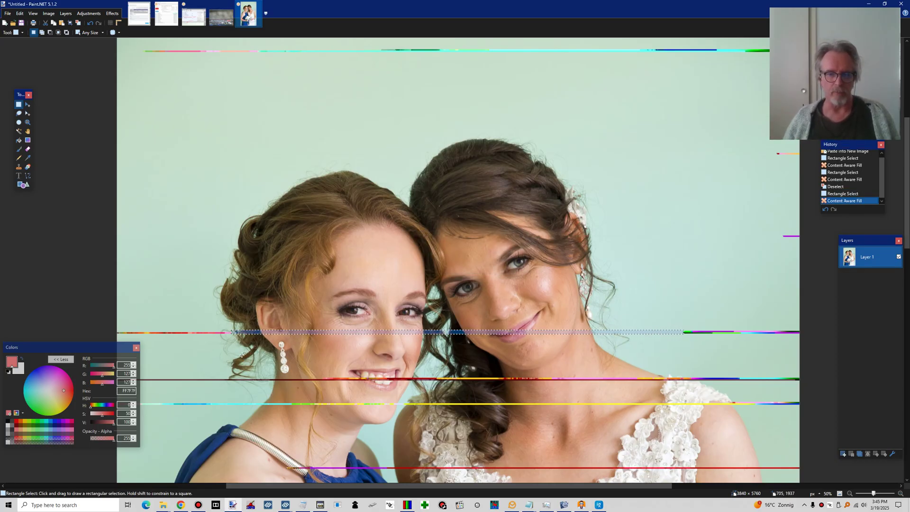
{"action": "left_click", "coordinate": [207, 241]}
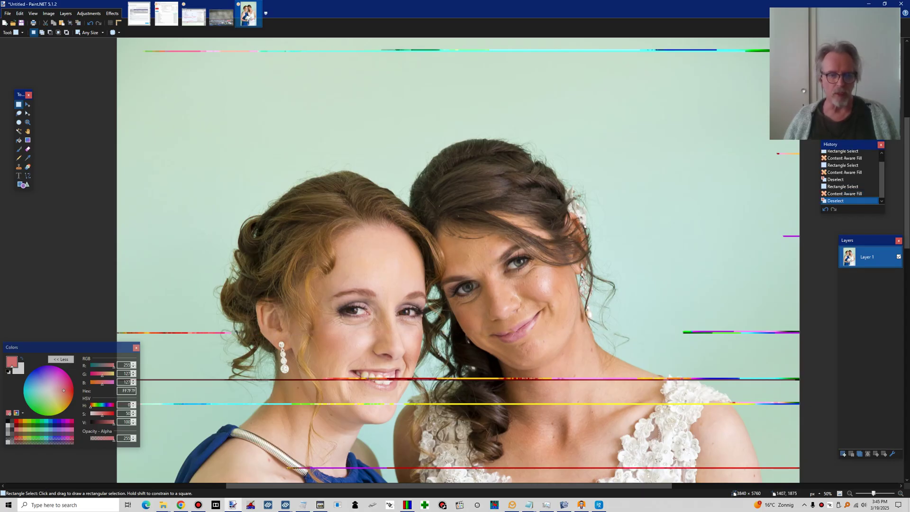
Step: Activate the Clone Stamp for retouching the faces up close and set its brush size to 35
{"action": "left_click", "coordinate": [899, 493]}
{"action": "left_click", "coordinate": [899, 493]}
{"action": "scroll", "coordinate": [549, 331], "scroll_direction": "down", "scroll_amount": 3}
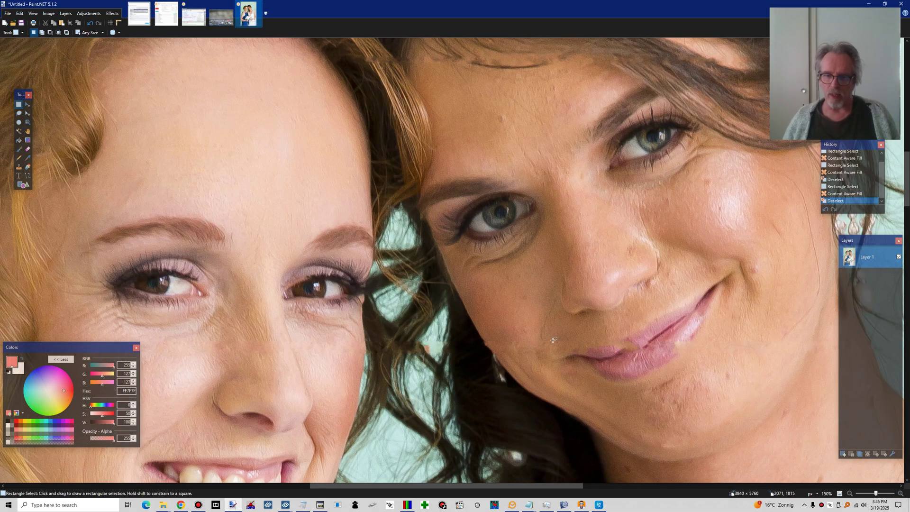
{"action": "scroll", "coordinate": [550, 330], "scroll_direction": "down", "scroll_amount": 1}
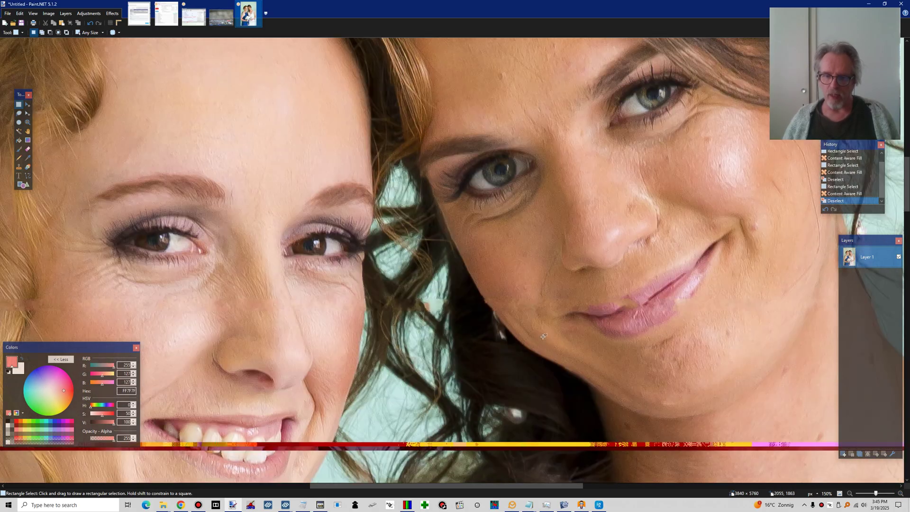
{"action": "left_click", "coordinate": [901, 494]}
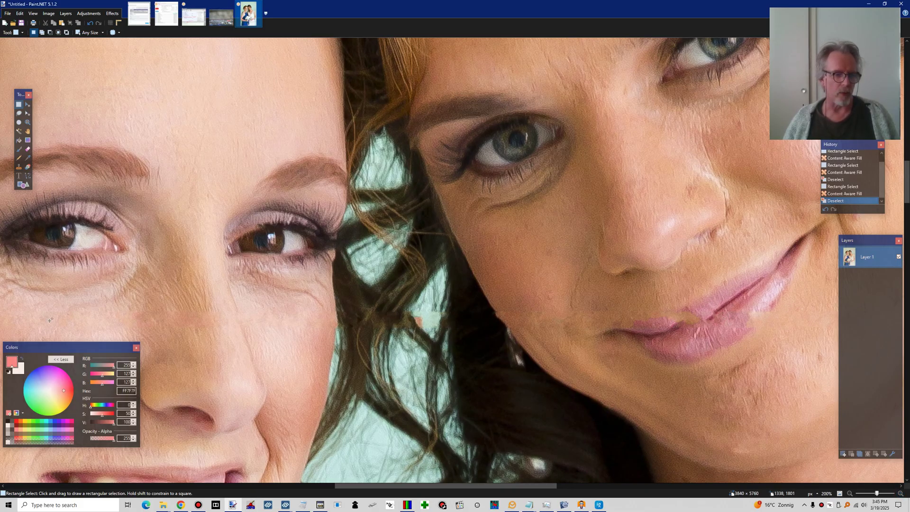
{"action": "left_click", "coordinate": [18, 167]}
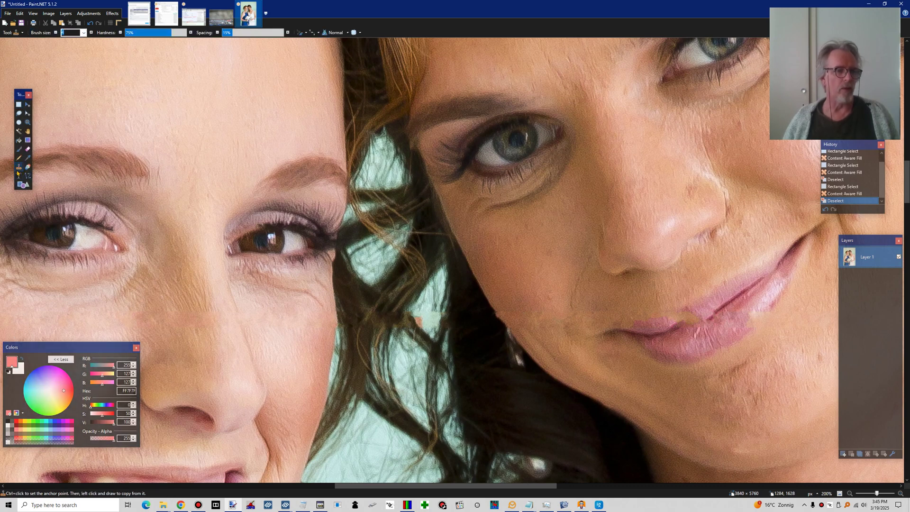
{"action": "left_click", "coordinate": [83, 32]}
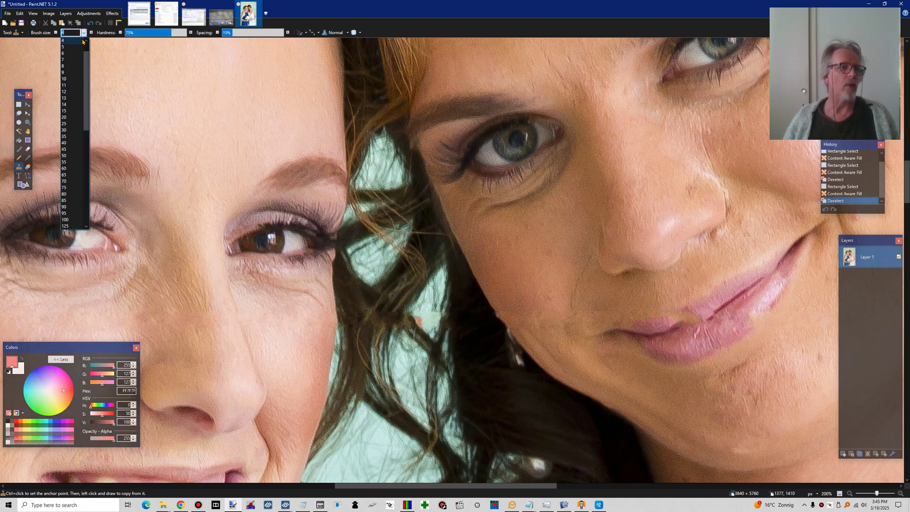
{"action": "left_click", "coordinate": [68, 132]}
{"action": "type", "text": "35"}
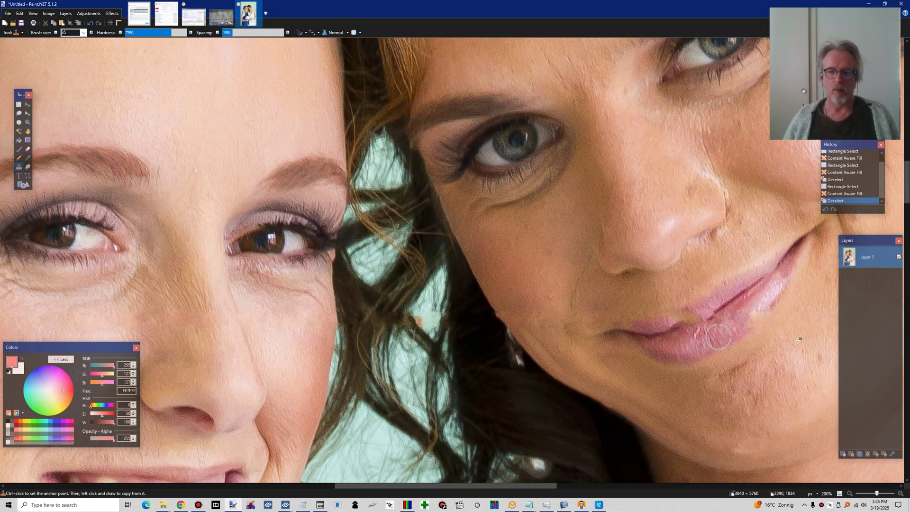
Step: Reduce the Clone Stamp brush size to 20 and lower the color's opacity to 74
{"action": "left_click", "coordinate": [84, 32]}
{"action": "scroll", "coordinate": [67, 95], "scroll_direction": "up", "scroll_amount": 4}
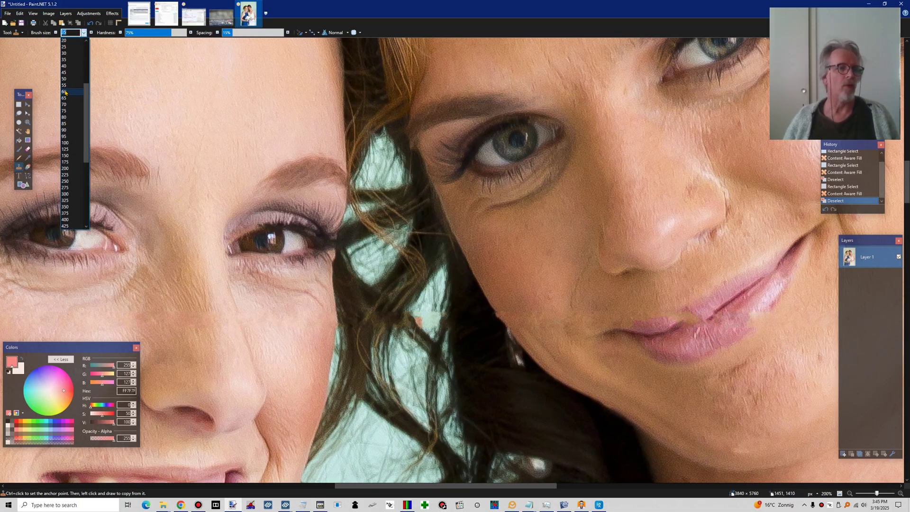
{"action": "left_click", "coordinate": [66, 97]}
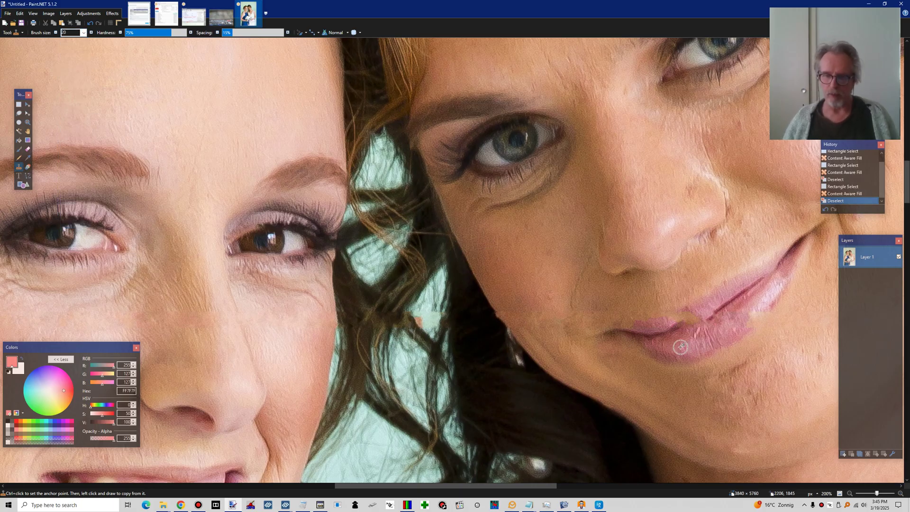
{"action": "left_click_drag", "start_coordinate": [114, 439], "coordinate": [97, 439]}
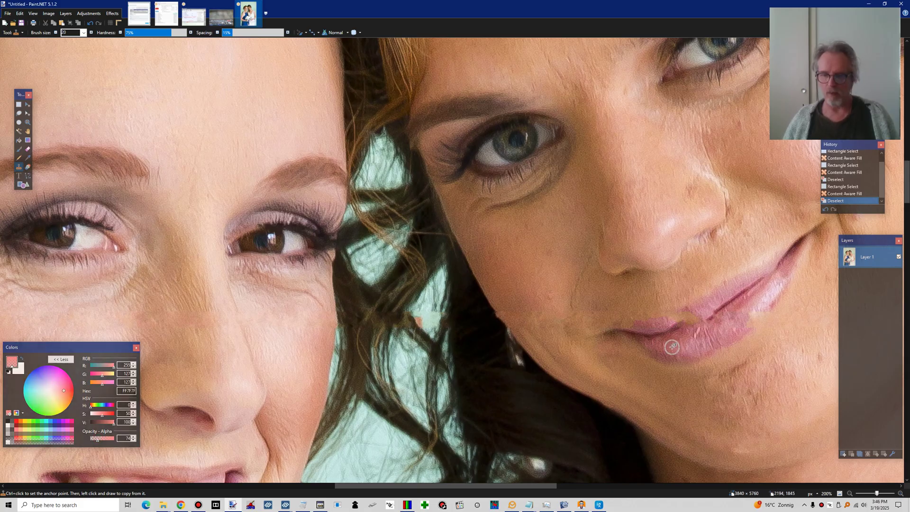
Step: Clone clean areas over the leftover fill marks on the dark-haired woman's lips and along the lip edges
{"action": "left_click", "coordinate": [676, 319], "text": "ctrl"}
{"action": "mouse_move", "coordinate": [678, 346]}
{"action": "left_mouse_down"}
{"action": "mouse_move", "coordinate": [695, 336]}
{"action": "mouse_move", "coordinate": [662, 351]}
{"action": "left_mouse_up"}
{"action": "left_click_drag", "start_coordinate": [661, 350], "coordinate": [658, 353]}
{"action": "left_click_drag", "start_coordinate": [694, 315], "coordinate": [682, 316]}
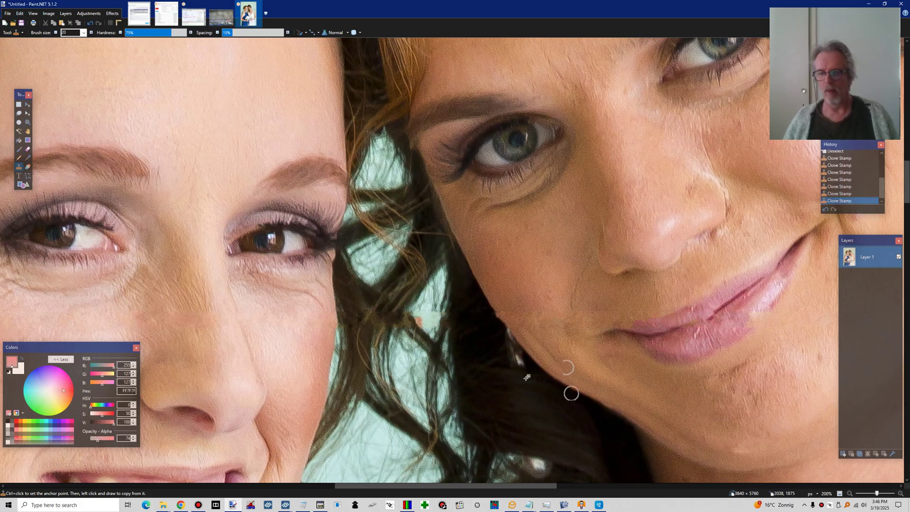
{"action": "left_click", "coordinate": [765, 298], "text": "ctrl"}
{"action": "left_click", "coordinate": [757, 309]}
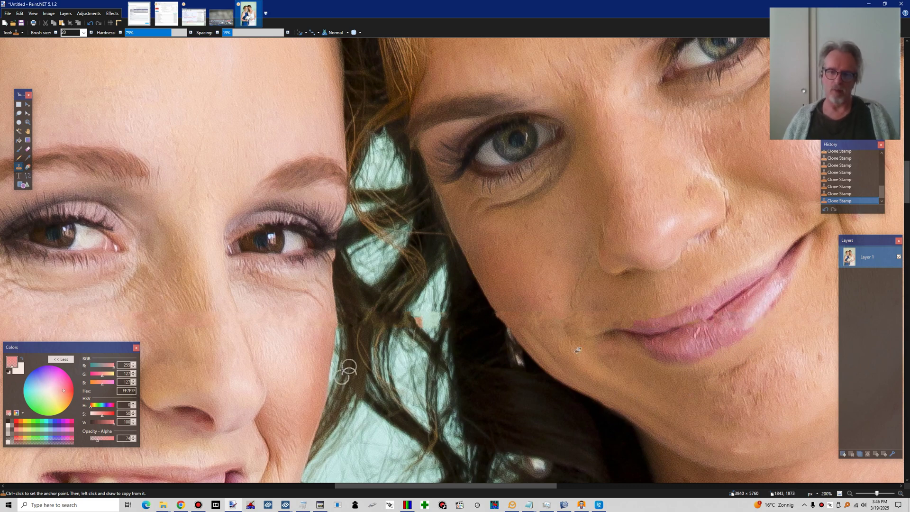
Step: Clone clean skin over the leftover marks on the dark-haired woman's jawline and cheek, and minimize the editor
{"action": "left_click", "coordinate": [498, 301], "text": "ctrl"}
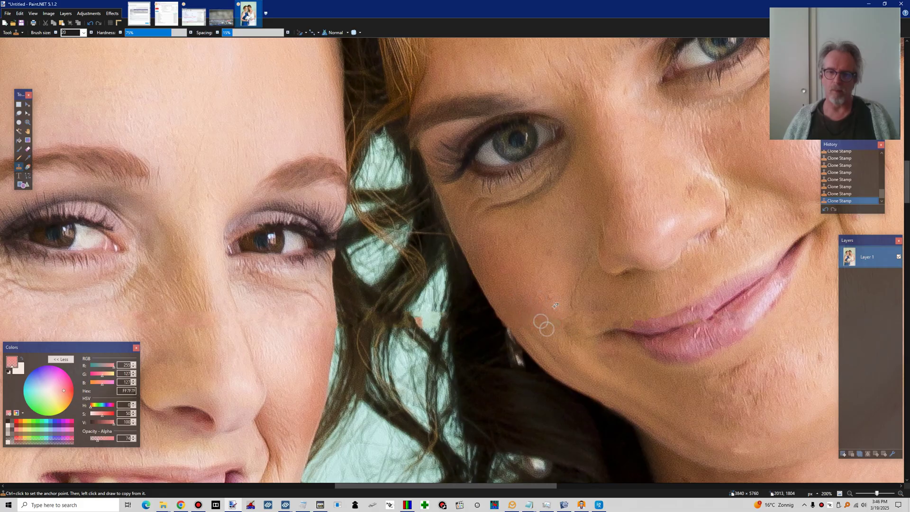
{"action": "left_click_drag", "start_coordinate": [575, 320], "coordinate": [571, 320]}
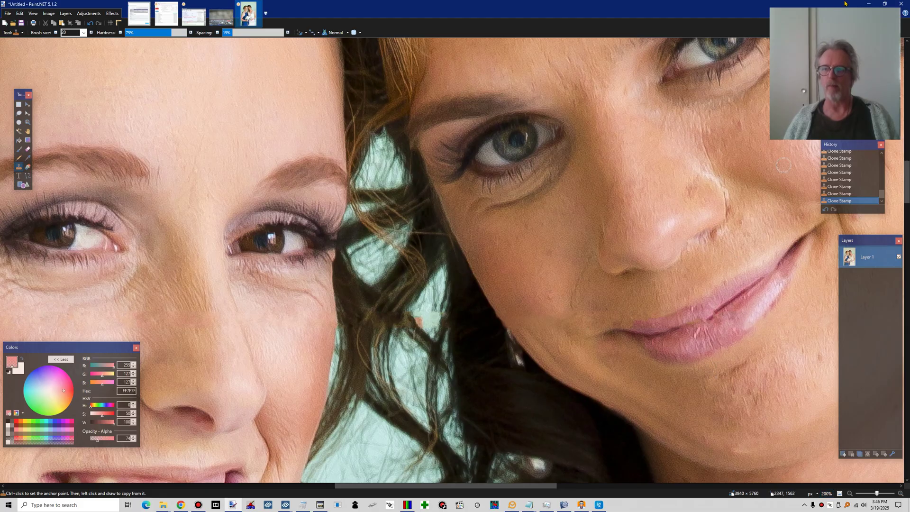
{"action": "left_click", "coordinate": [863, 4]}
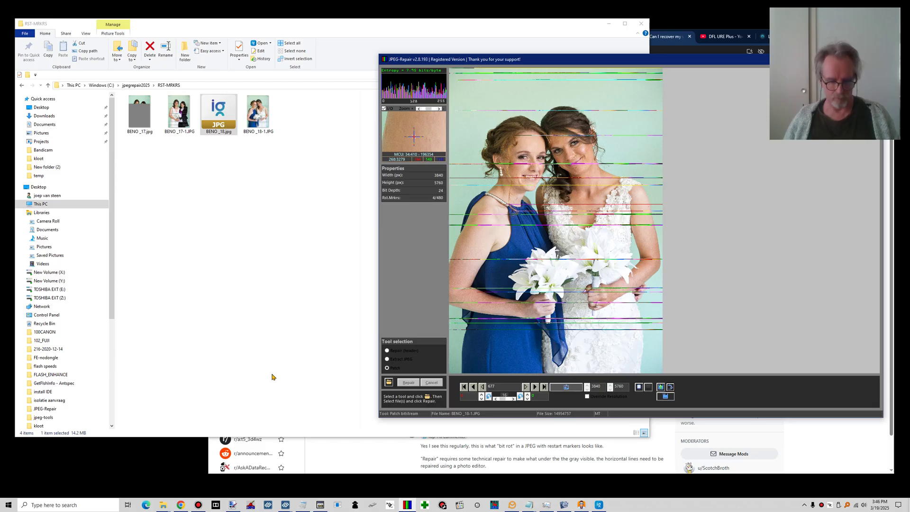
{"action": "left_click", "coordinate": [162, 469]}
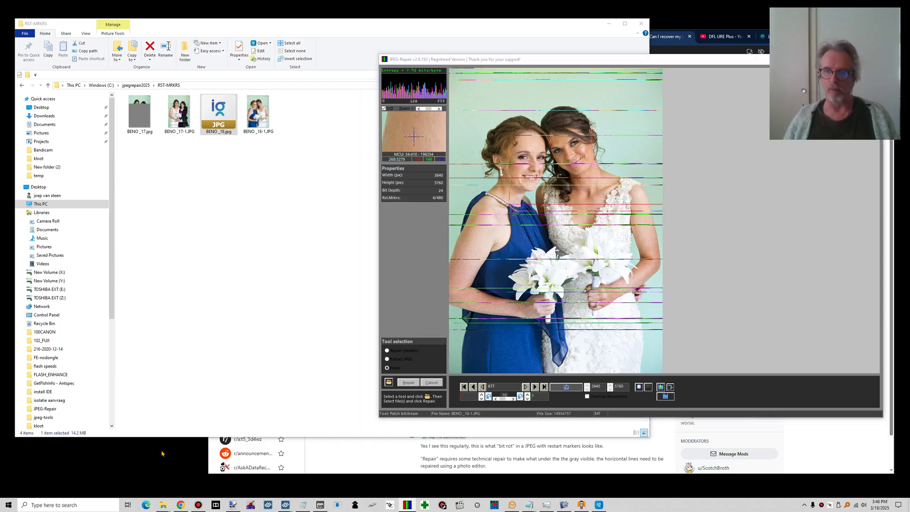